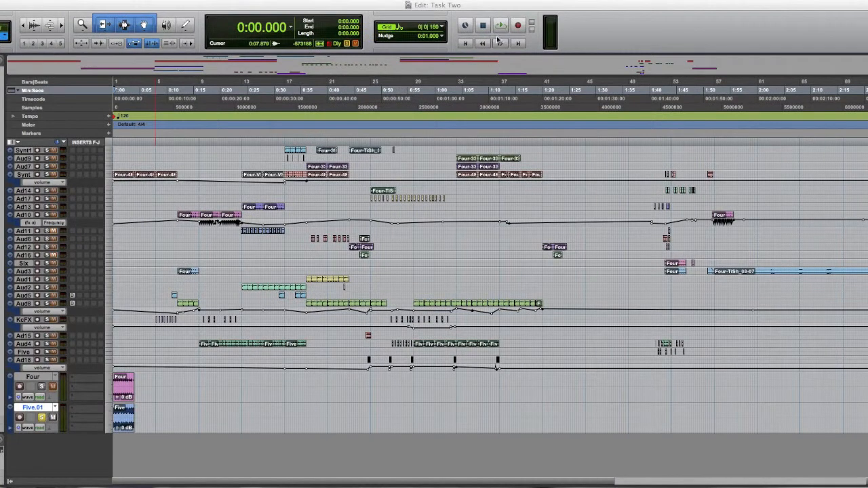
# Step: Audition the Five.01 source clip from the session start, turn off the track's solo, and play again from the start
pyautogui.click(499, 27)
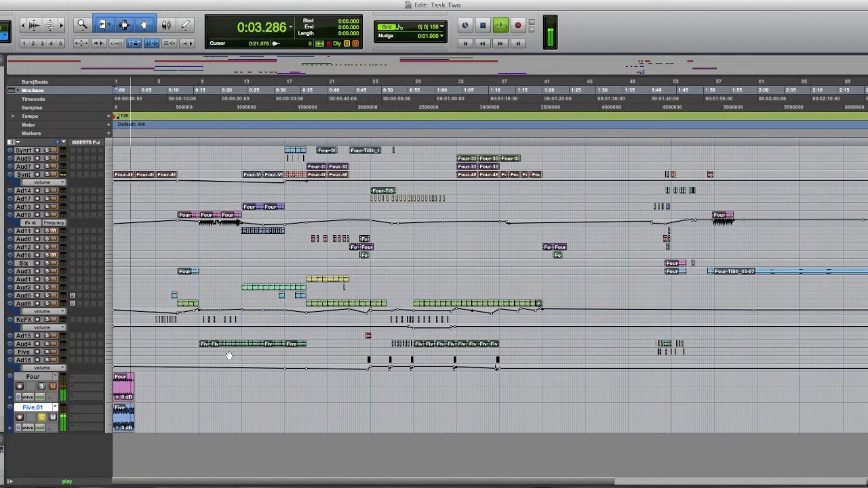
pyautogui.press('space')
pyautogui.click(42, 418)
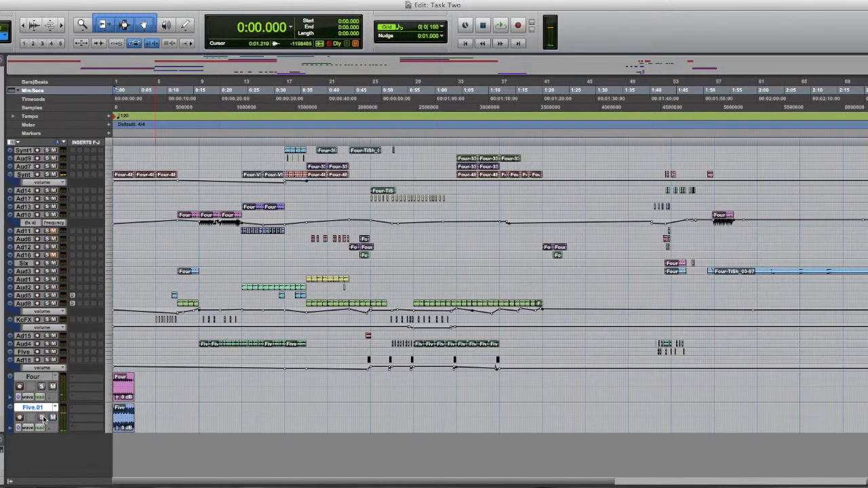
pyautogui.press('space')
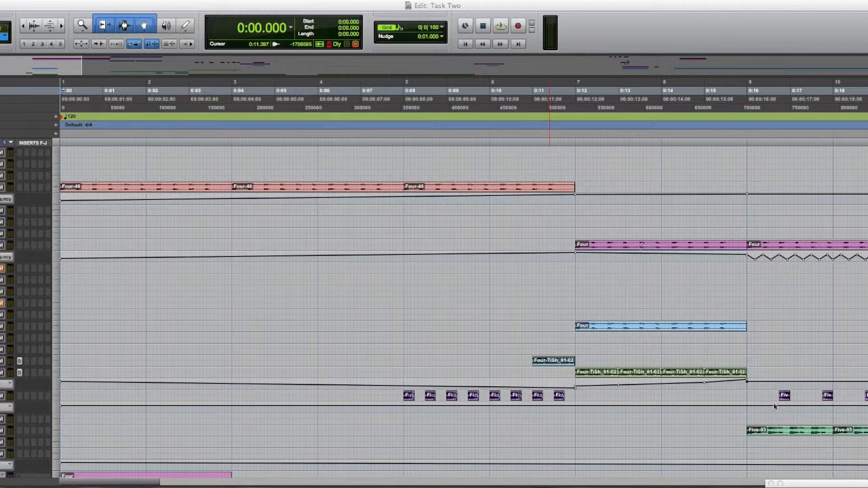
# Step: Play the intro from the start while examining the Synth track's automated EQ3 1-Band low-pass filter, and close the plug-in
pyautogui.moveTo(865, 484); pyautogui.dragTo(411, 265)
pyautogui.press('space')
pyautogui.moveTo(455, 343); pyautogui.dragTo(470, 352)
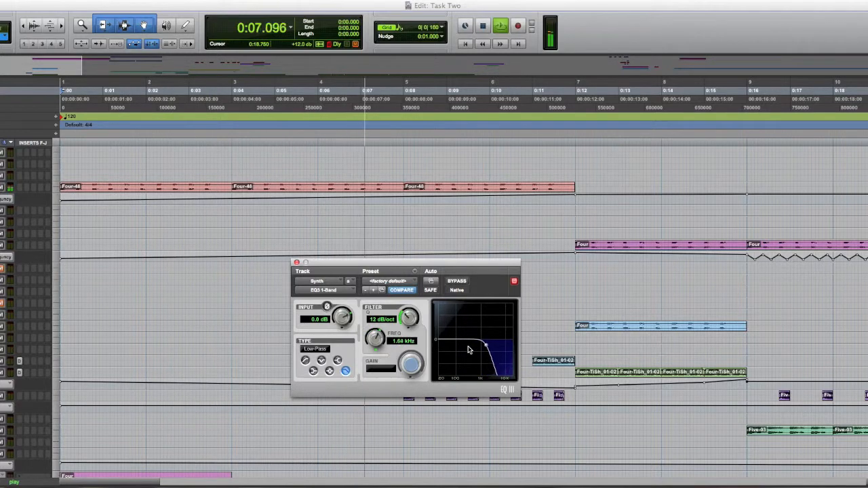
pyautogui.click(297, 262)
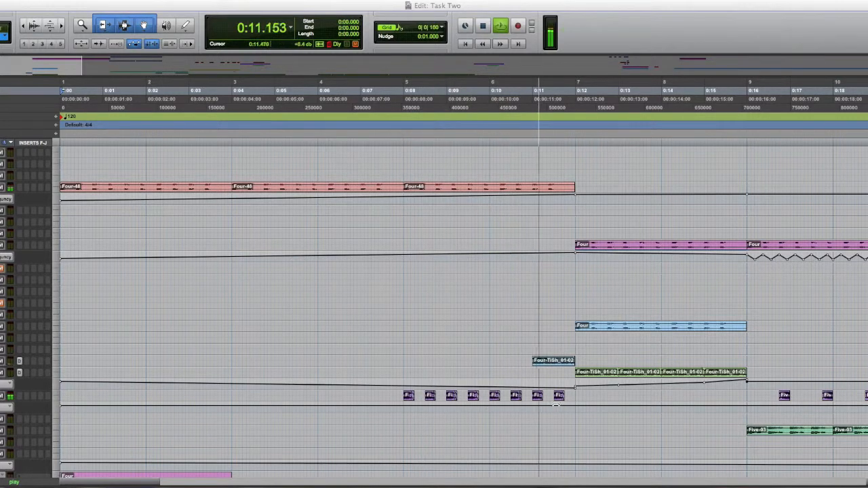
pyautogui.press('space')
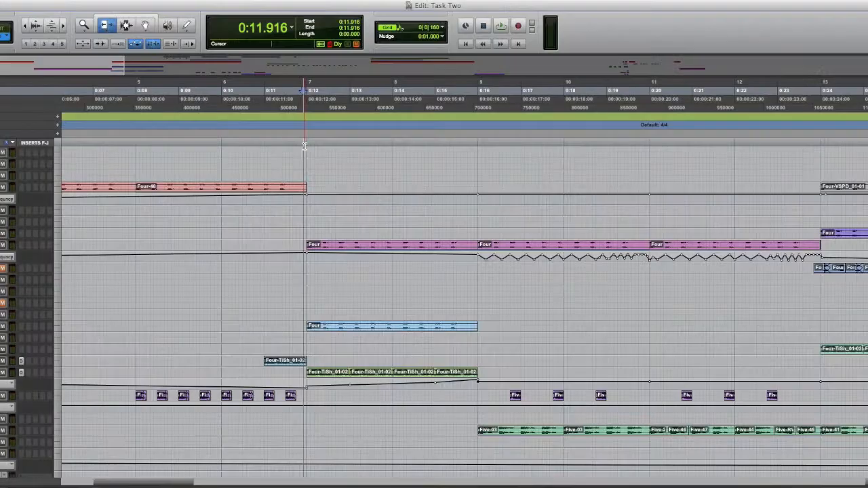
# Step: Audition the section starting at 0:11.916 near bar 7, and show the Trim tool's modes without changing the mode
pyautogui.press('space')
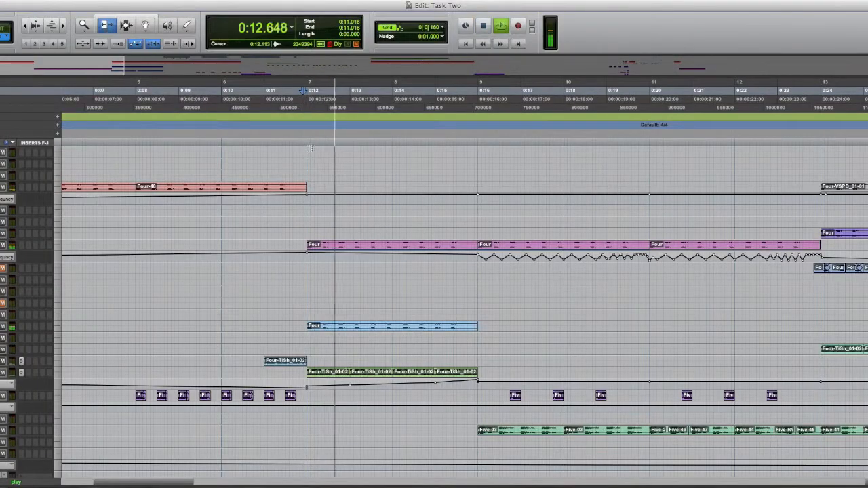
pyautogui.press('space')
pyautogui.press('space')
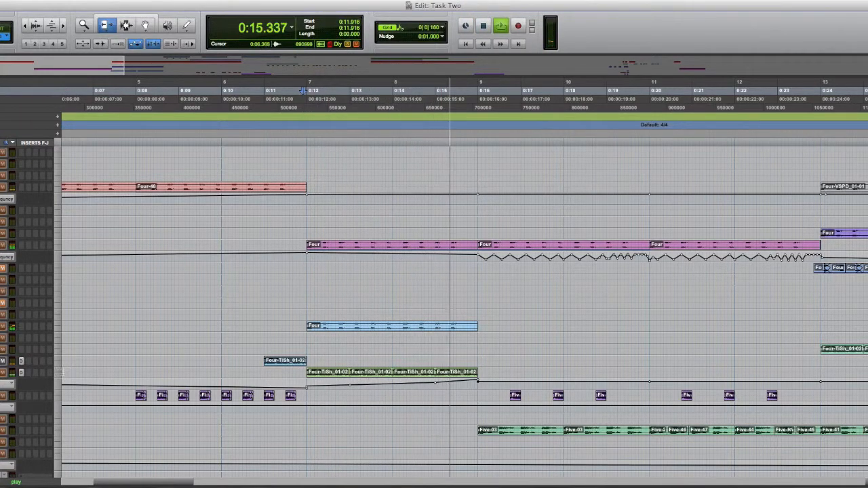
pyautogui.press('space')
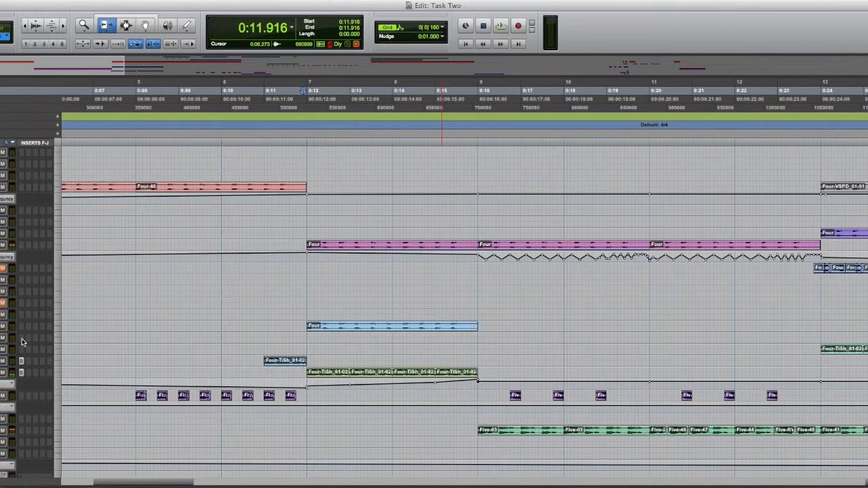
pyautogui.click(125, 26)
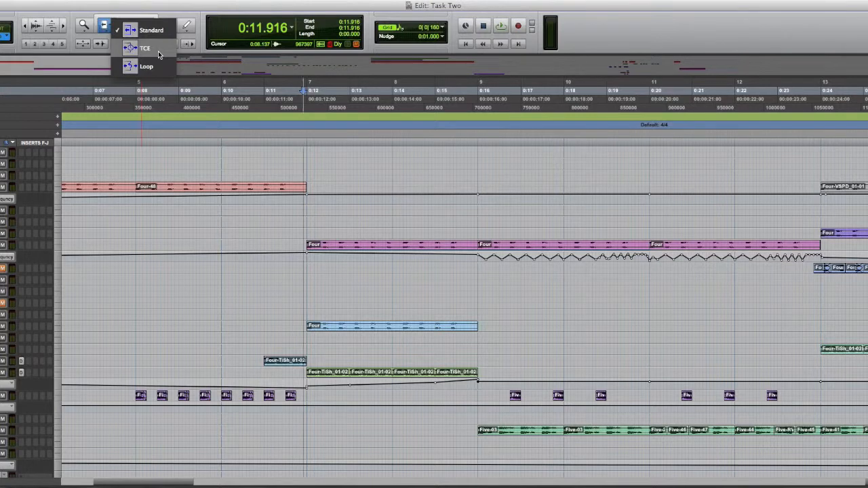
pyautogui.click(375, 271)
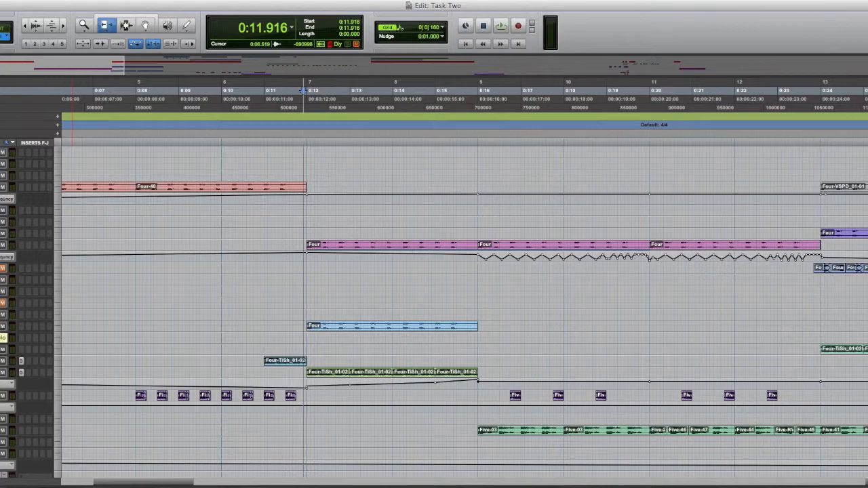
# Step: Show the mixer and inspect Audio 8's inserts in order: D-Verb, Channel Strip, AIR Enhancer, Maxim, AIR Multi-Delay and the second D-Verb
pyautogui.press('super+equal')
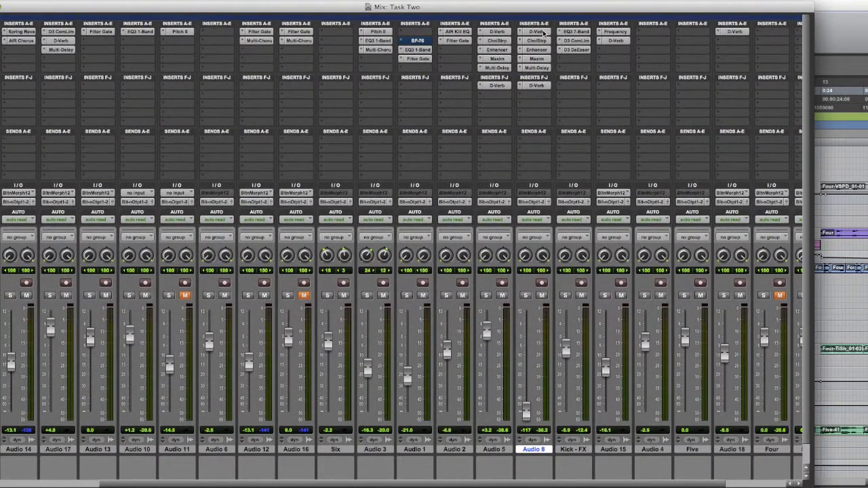
pyautogui.click(542, 32)
pyautogui.moveTo(430, 274); pyautogui.dragTo(266, 87)
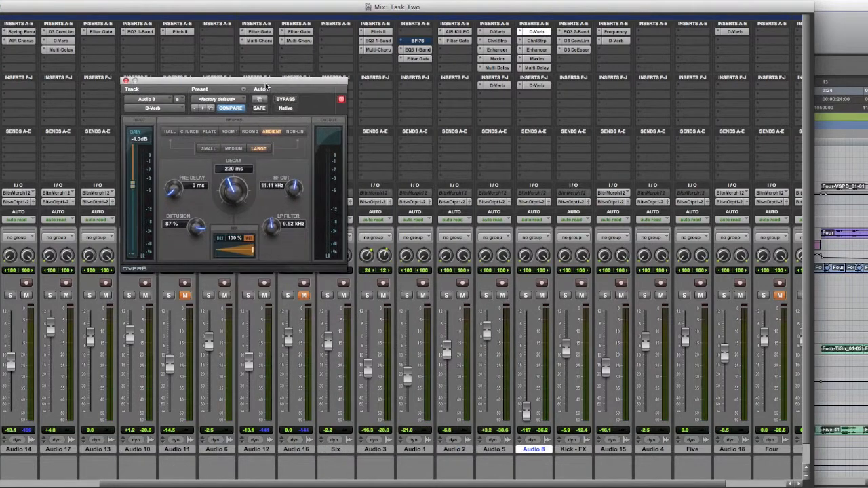
pyautogui.click(546, 42)
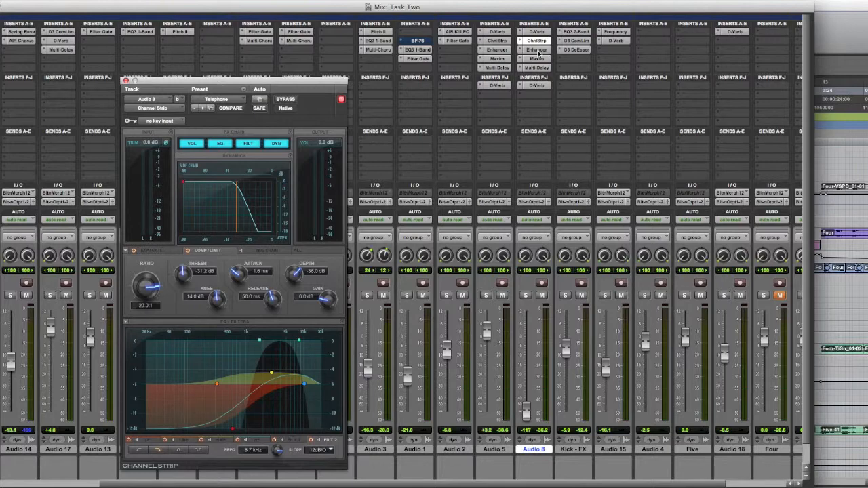
pyautogui.click(537, 50)
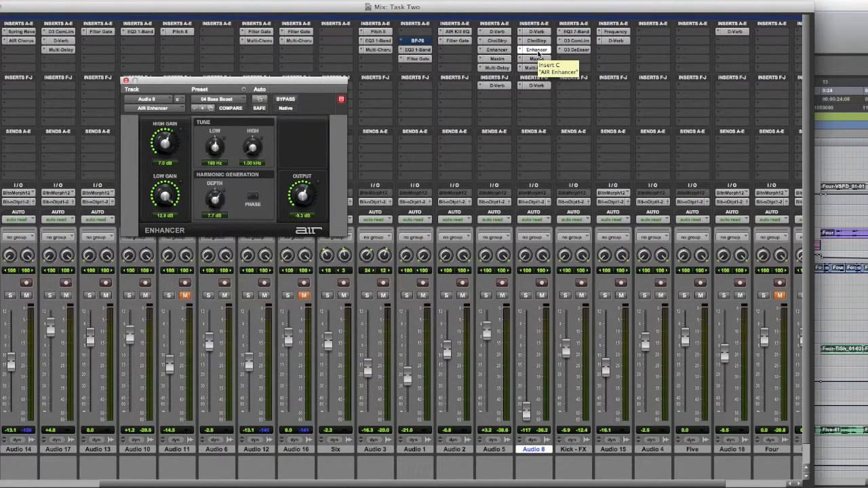
pyautogui.click(536, 59)
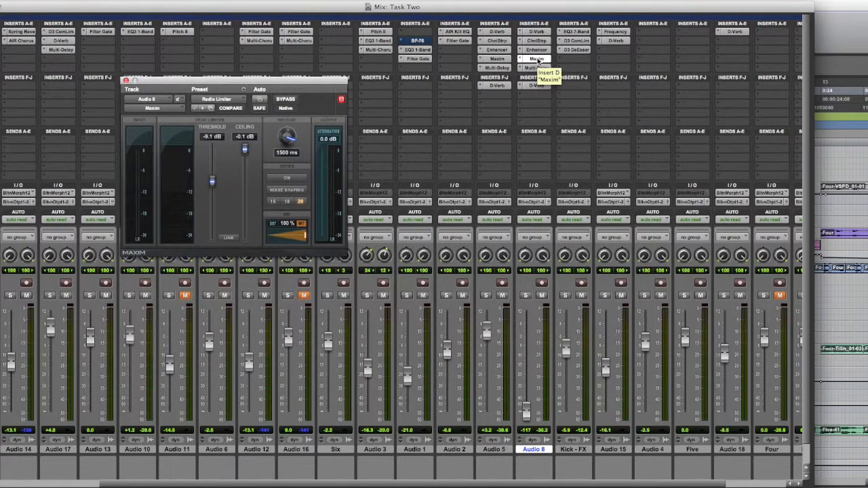
pyautogui.click(536, 68)
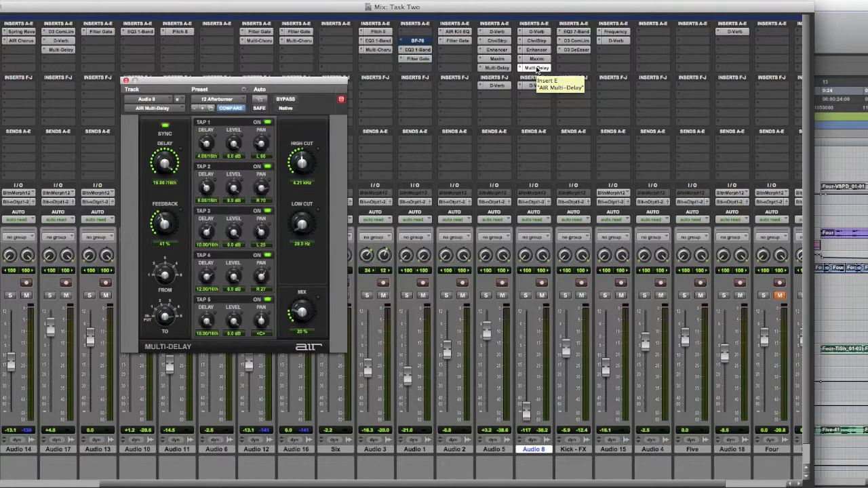
pyautogui.click(536, 85)
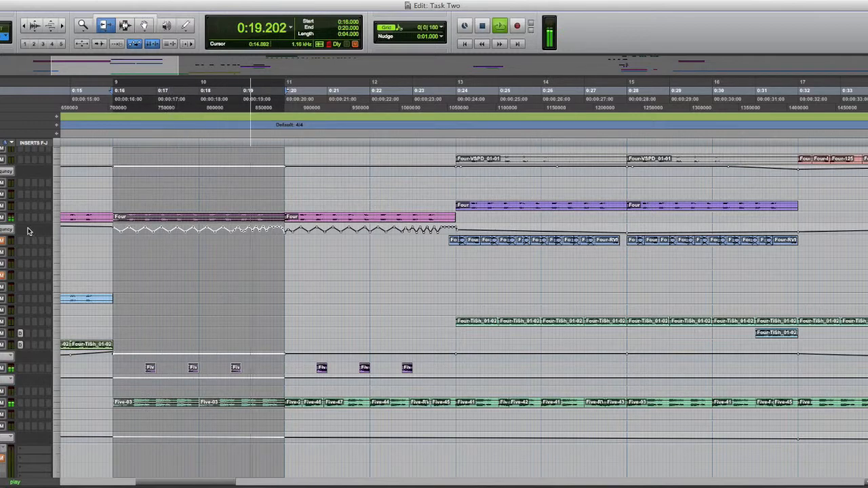
# Step: Replay the 0:16 to 0:20 selection while viewing Audio 10's automated EQ3 1-Band low-pass filter, and close the plug-in
pyautogui.press('space')
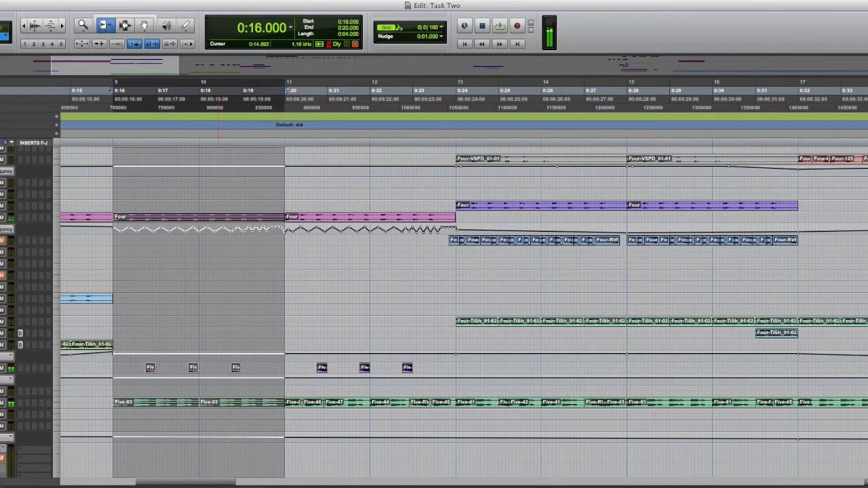
pyautogui.press('space')
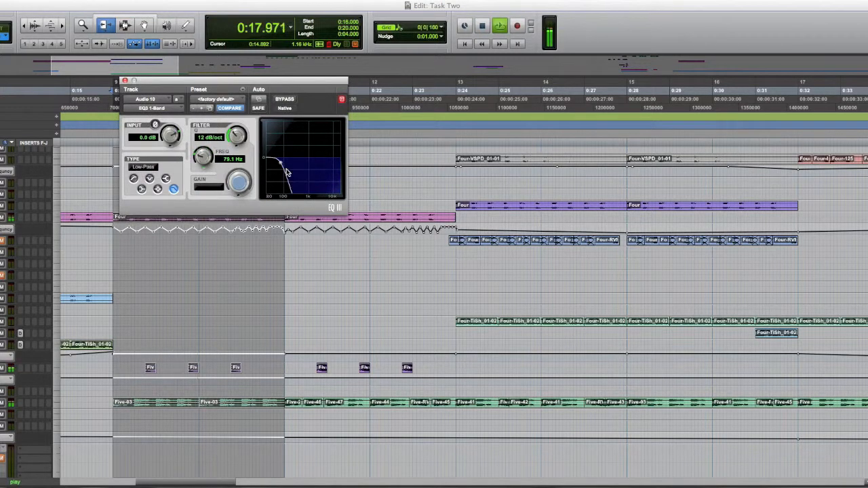
pyautogui.press('space')
pyautogui.click(125, 80)
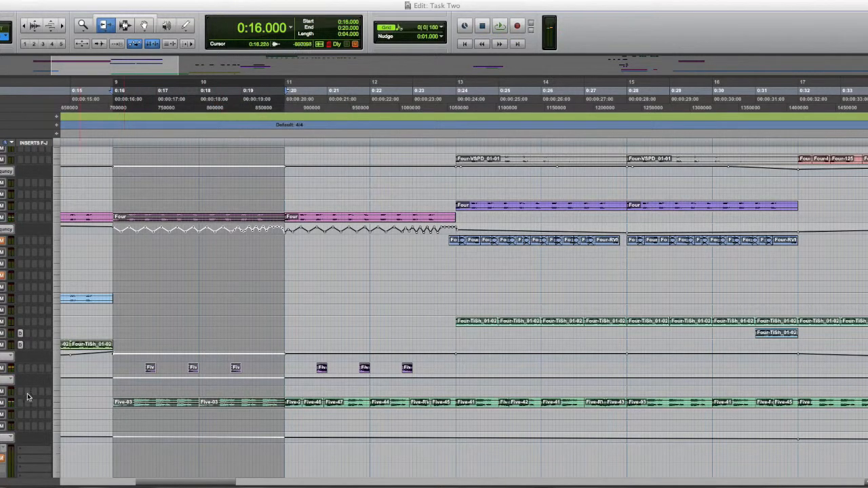
# Step: Audition the Audio 4 and Kick - FX parts within the 0:16 to 0:20 selection
pyautogui.press('space')
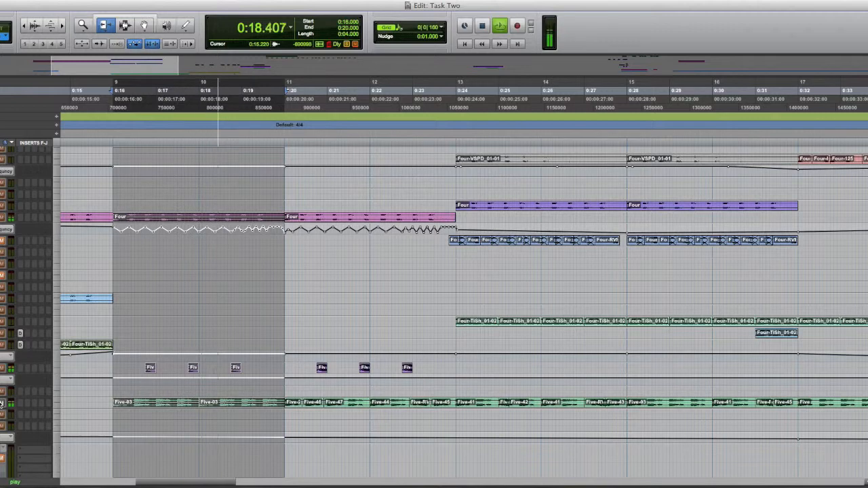
pyautogui.press('space')
pyautogui.press('space')
pyautogui.press('space')
# Step: Open the AudioSuite Reverse process from the Other category
pyautogui.click(222, 0)
pyautogui.moveTo(184, 0)
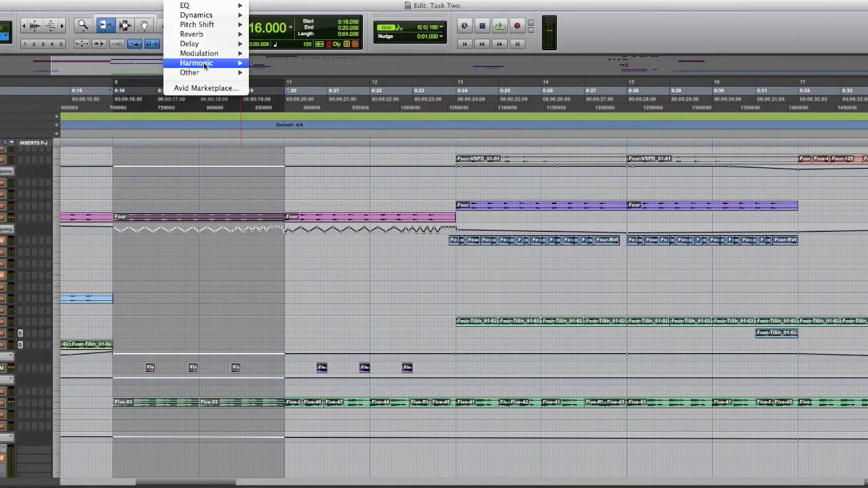
pyautogui.moveTo(208, 72)
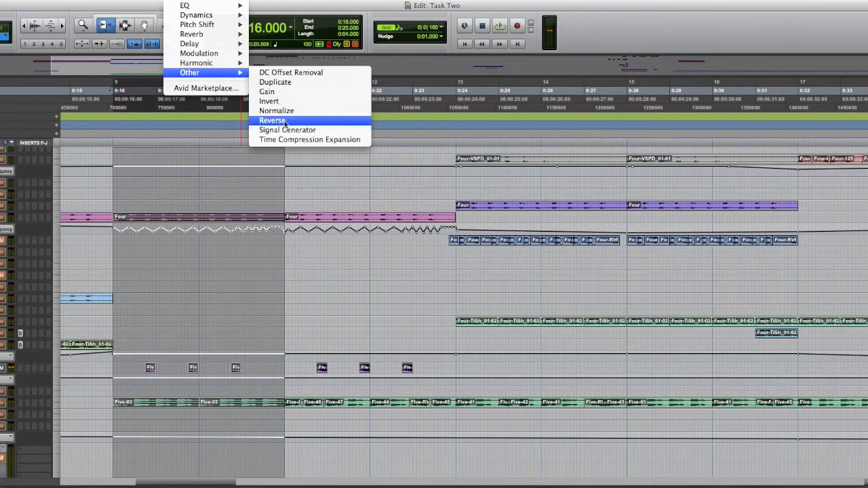
pyautogui.click(313, 119)
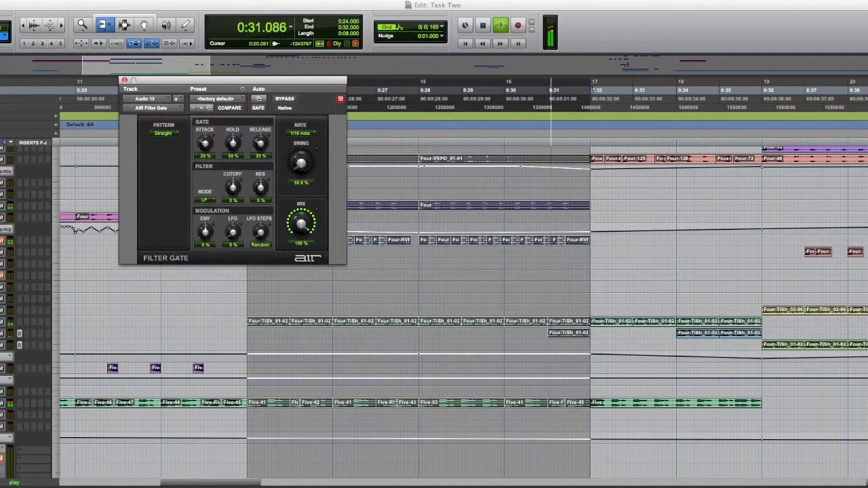
# Step: Close Audio 13's AIR Filter Gate and stop playback of the 0:24 to 0:32 selection
pyautogui.click(124, 81)
pyautogui.press('space')
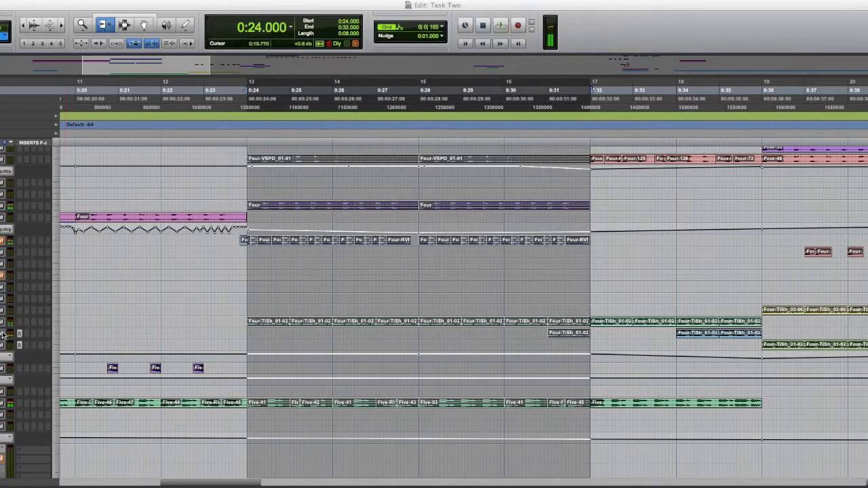
# Step: Replay the 0:24 to 0:32 selection while toggling Audio 11's mute, and view Audio 2's AIR Filter Gate before closing it
pyautogui.press('space')
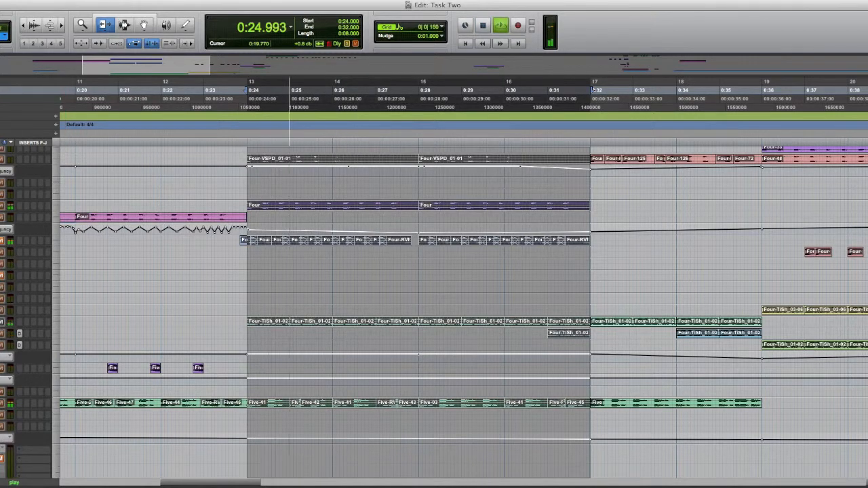
pyautogui.click(2, 240)
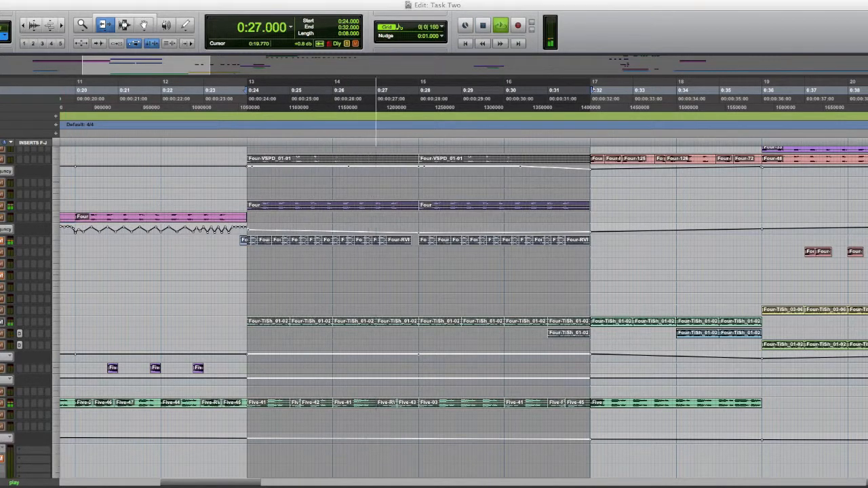
pyautogui.click(1, 240)
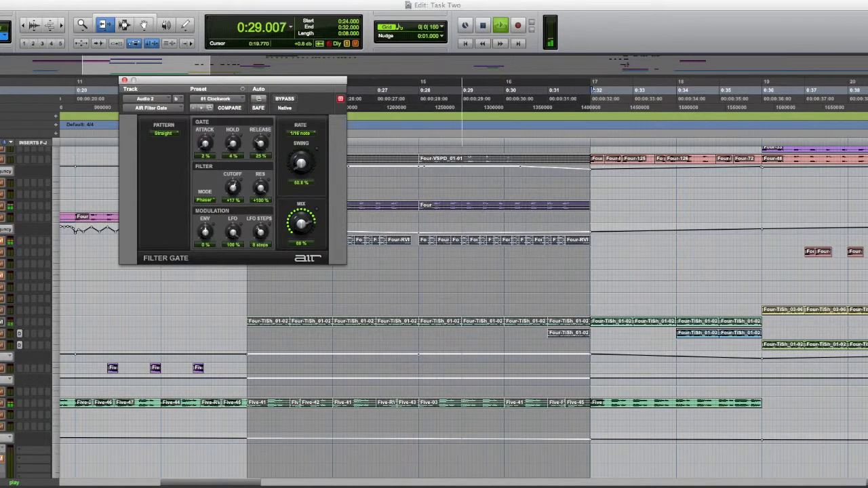
pyautogui.click(1, 240)
pyautogui.press('space')
pyautogui.click(124, 81)
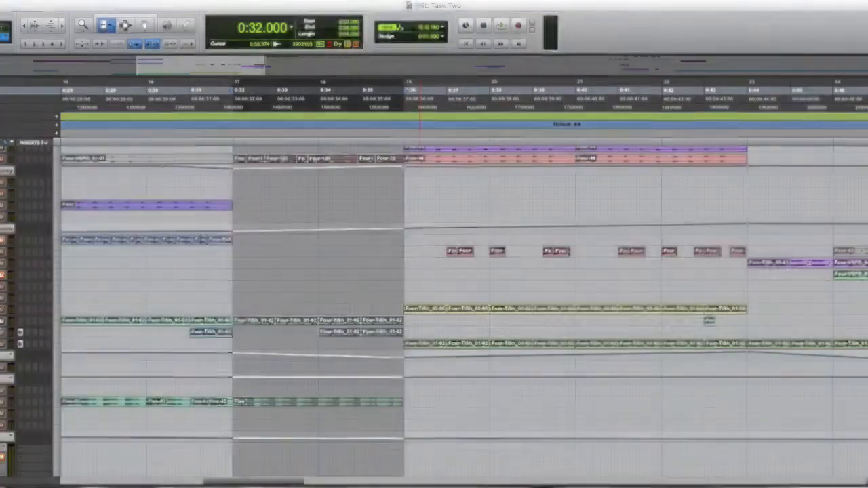
# Step: Play the 0:32 to 0:36 selection and show the AudioSuite processes in the Other category
pyautogui.press('space')
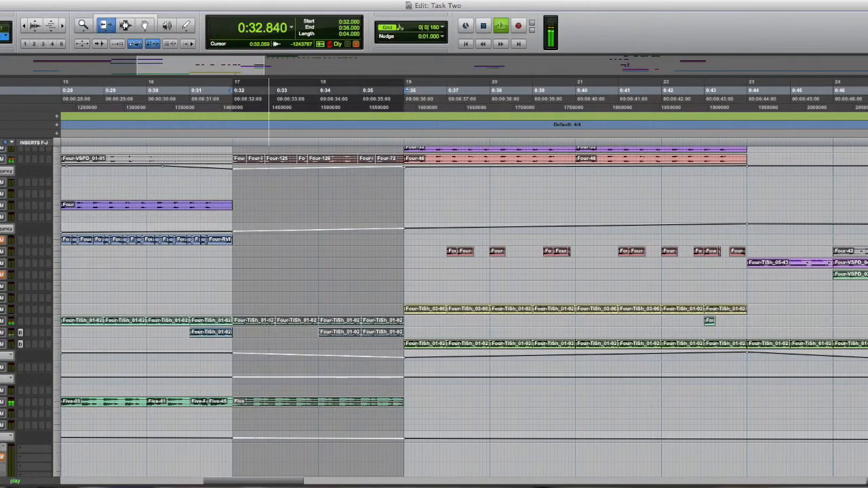
pyautogui.click(187, 1)
pyautogui.moveTo(229, 73)
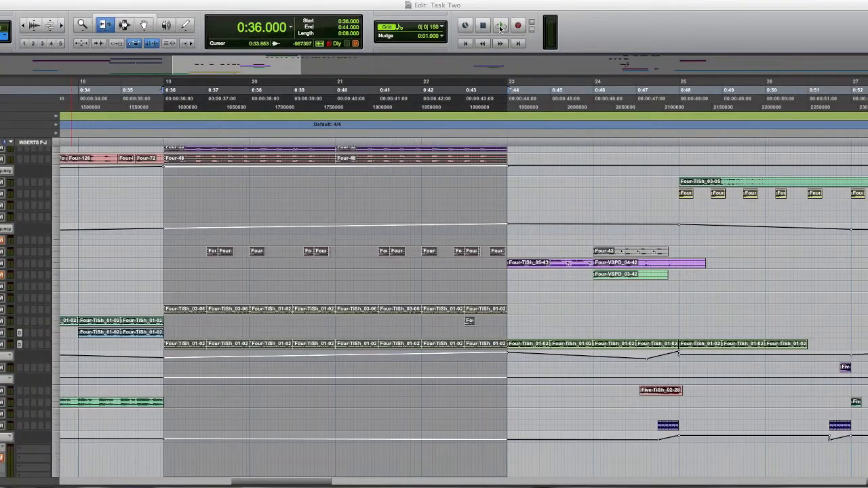
# Step: Play the 0:36 to 0:44 selection, and replay it while examining Audio 1's AIR Filter Gate settings
pyautogui.click(500, 28)
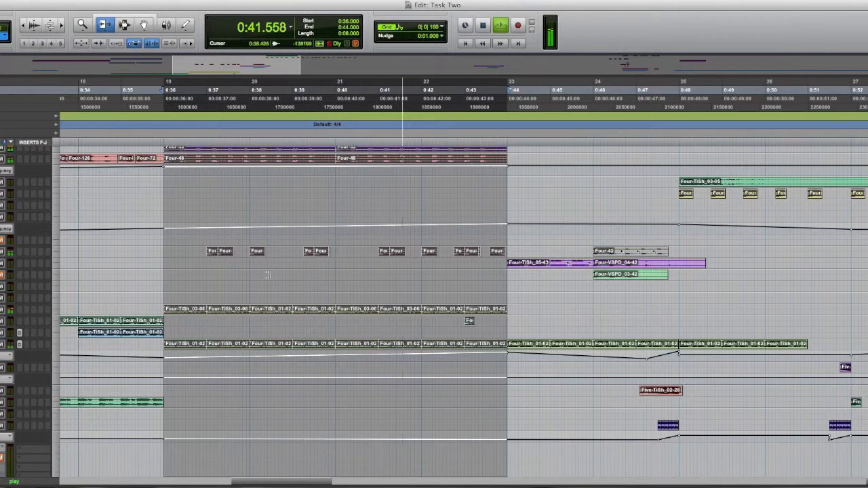
pyautogui.press('space')
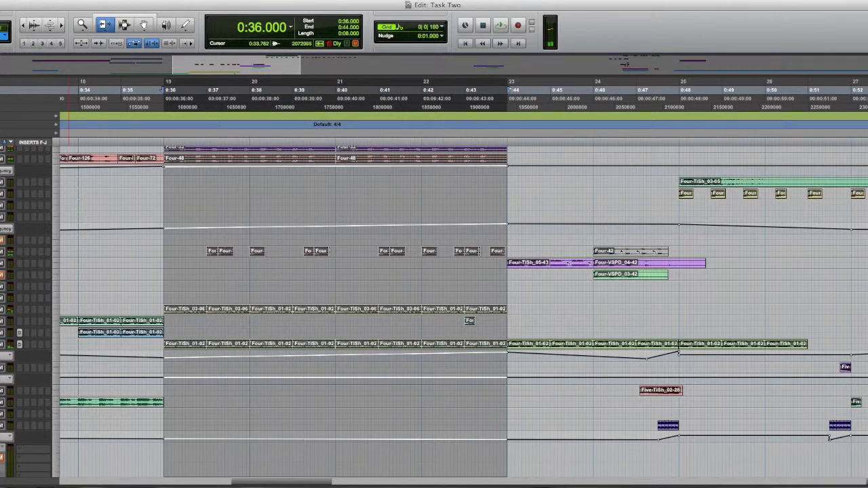
pyautogui.press('space')
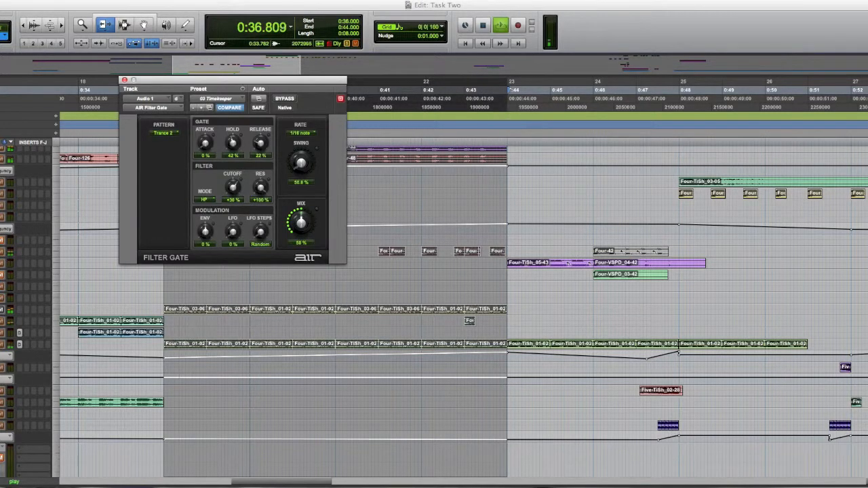
# Step: Stop playback, close Audio 1's AIR Filter Gate, and replay the 0:36 to 0:44 selection
pyautogui.press('space')
pyautogui.click(124, 80)
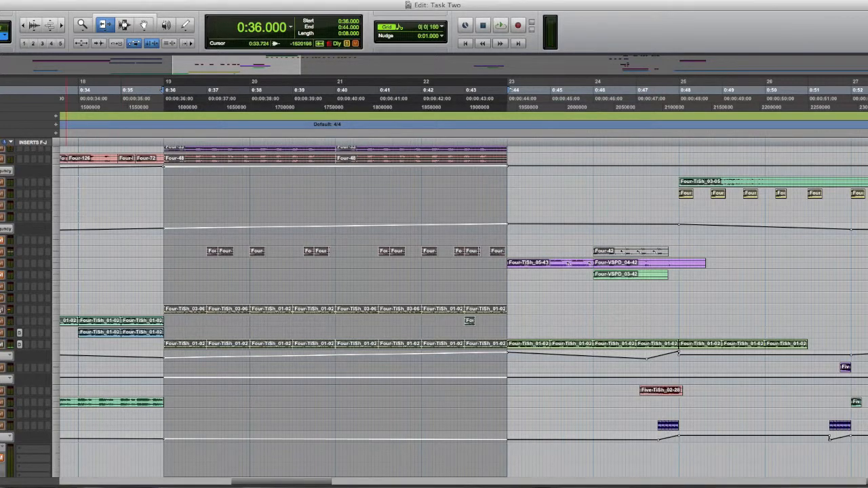
pyautogui.press('space')
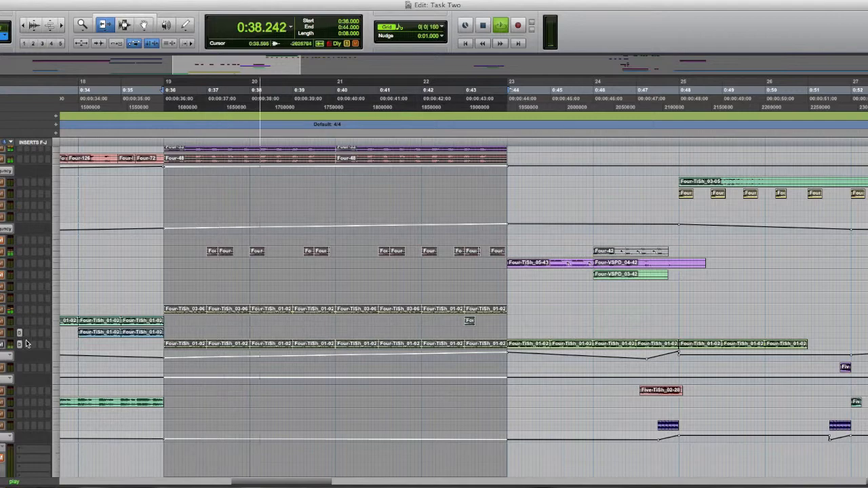
pyautogui.press('space')
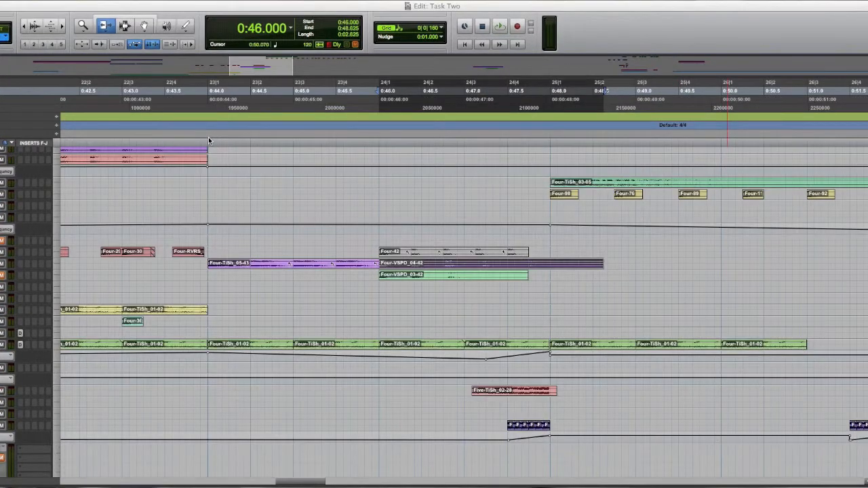
# Step: Play the 0:44 to 0:48 range while toggling the Four-TiSh_05-43 track's mute, and view Audio 12's AIR Multi-Chorus before closing it
pyautogui.moveTo(209, 140); pyautogui.dragTo(547, 162)
pyautogui.press('space')
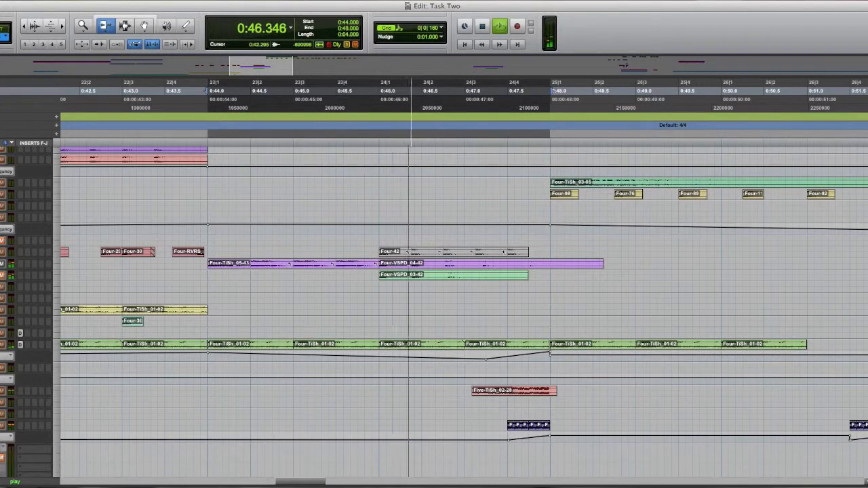
pyautogui.click(1, 264)
pyautogui.click(1, 264)
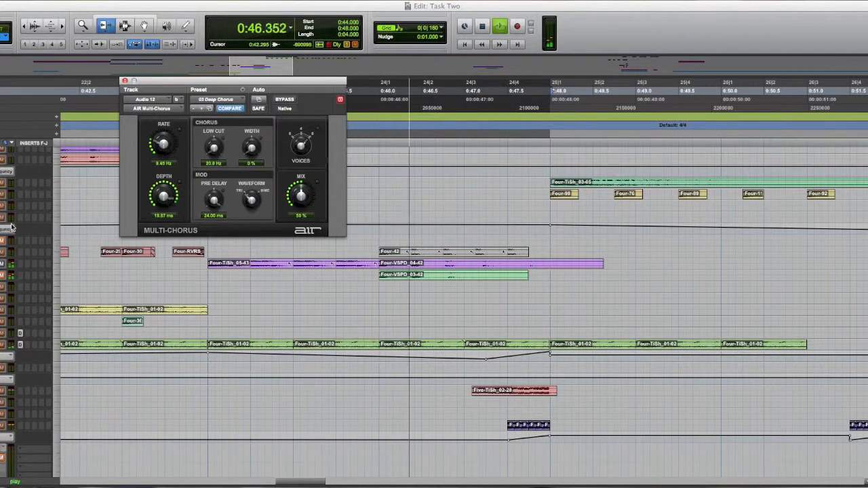
pyautogui.press('space')
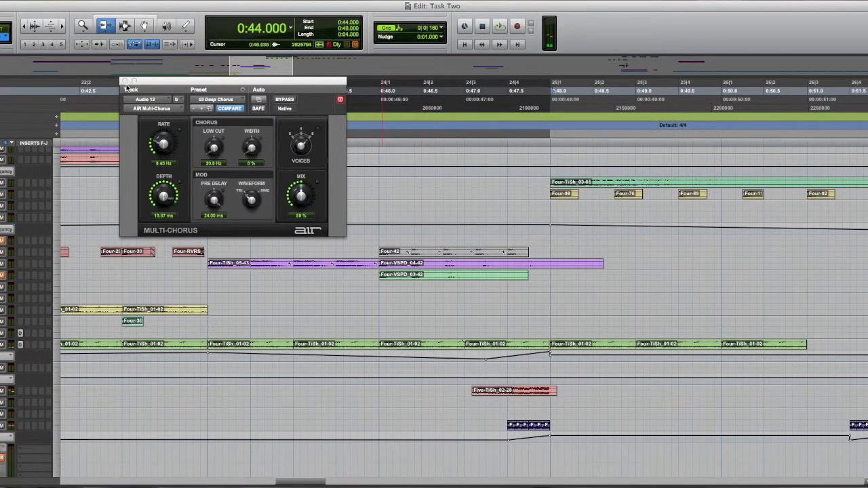
pyautogui.click(123, 81)
# Step: Show the AudioSuite Vari-Fi process with its Slow Down and Extend settings, and close it without rendering
pyautogui.click(190, 1)
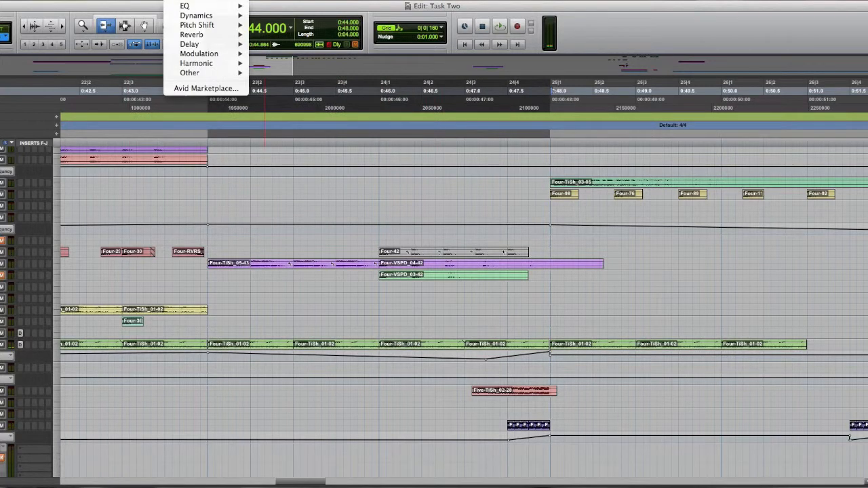
pyautogui.moveTo(212, 26)
pyautogui.click(271, 44)
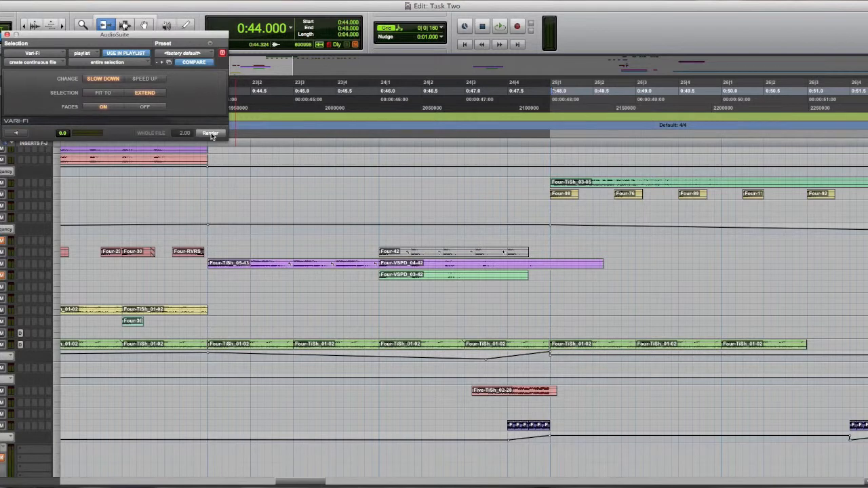
pyautogui.click(7, 34)
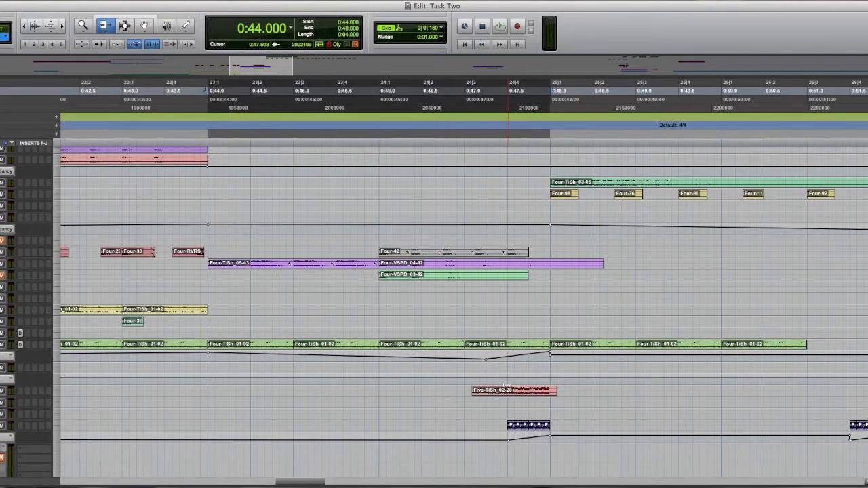
# Step: Play the 0:47.5 to 0:48 selection, and view the D-Verb on the Four-TiSh_01-02 clips' track before closing it
pyautogui.moveTo(508, 100); pyautogui.dragTo(549, 100)
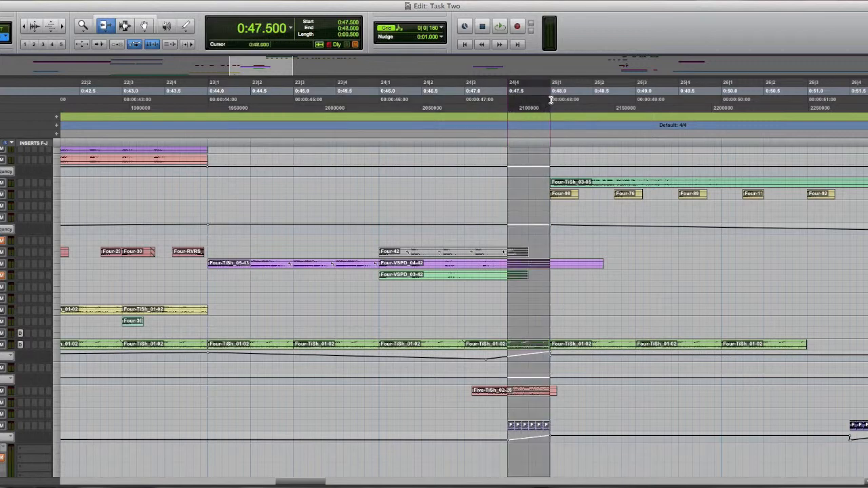
pyautogui.press('space')
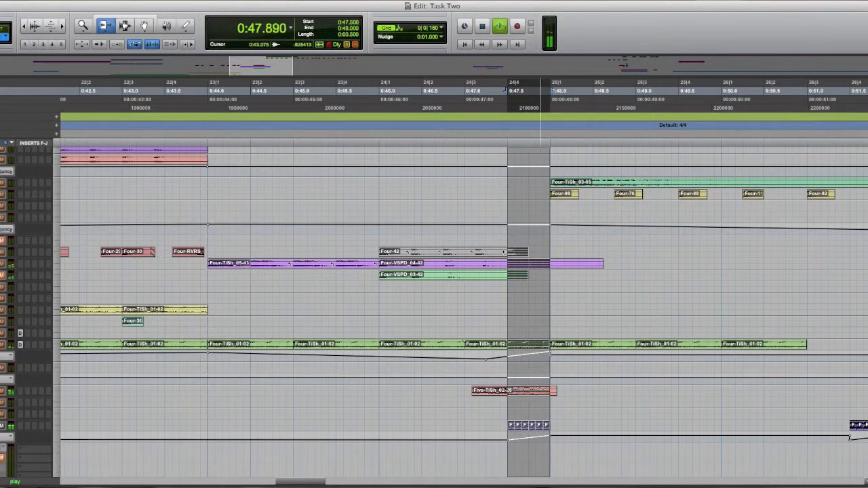
pyautogui.press('space')
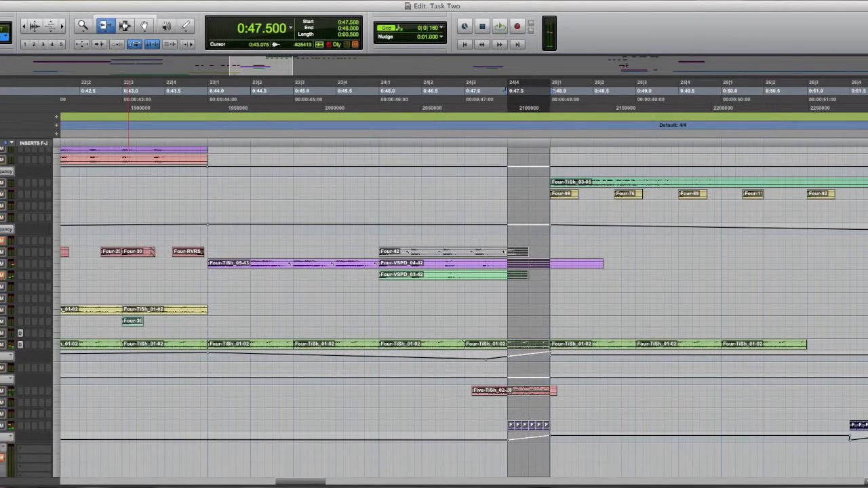
pyautogui.click(20, 344)
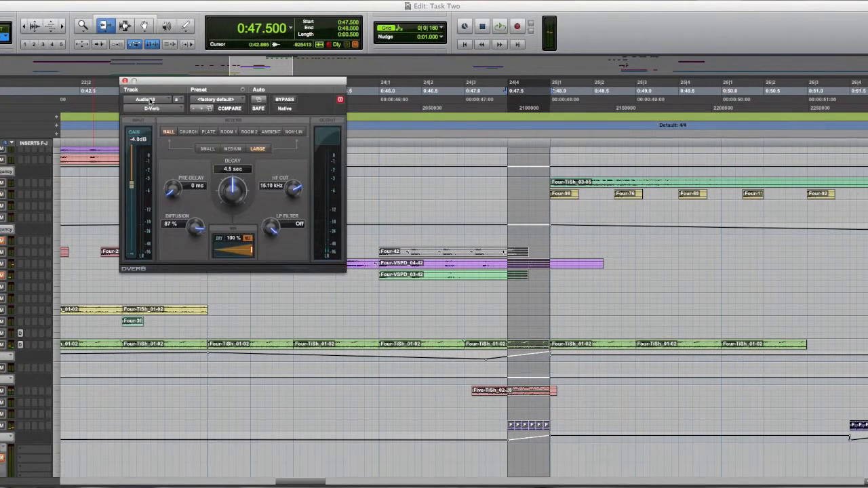
pyautogui.click(125, 81)
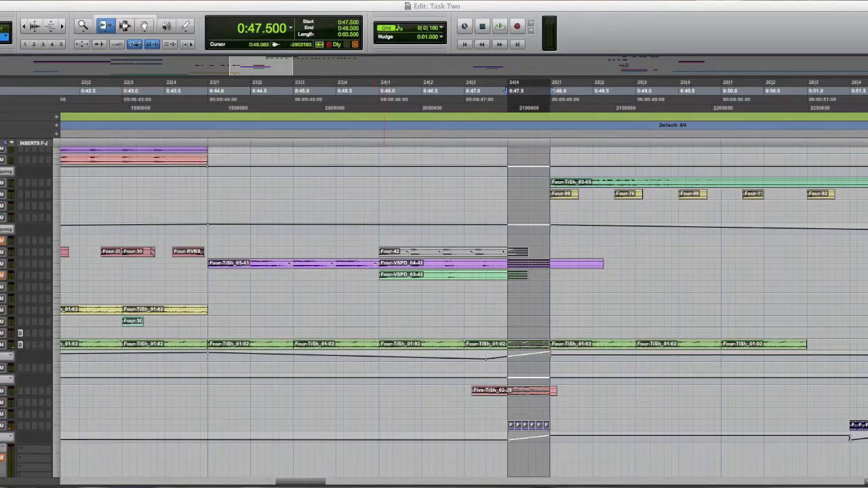